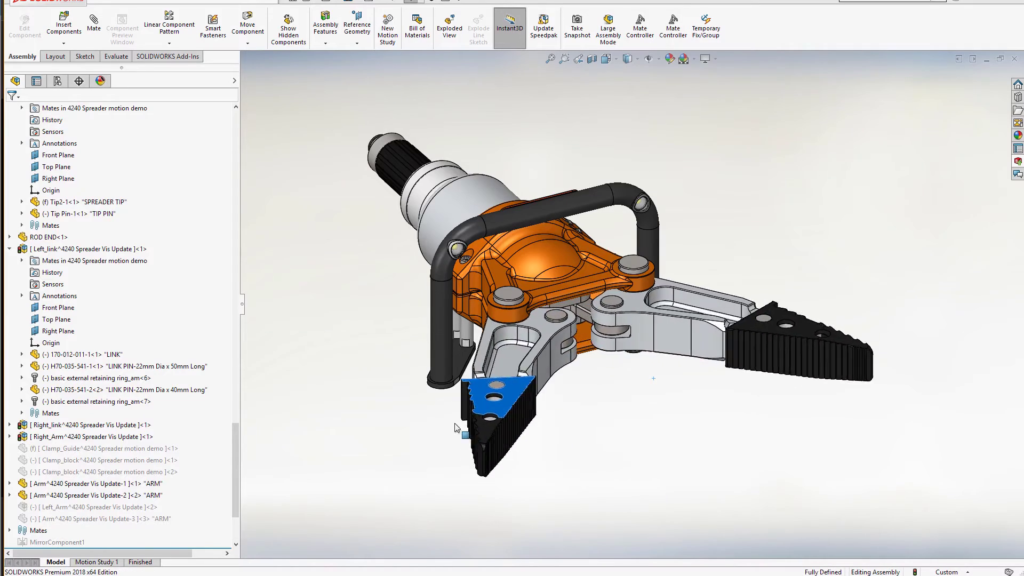
Scroll the tree to the arm parts, orbit the spreader, and box-select the six tip parts.
{"action": "scroll", "coordinate": [132, 437], "scroll_direction": "down", "scroll_amount": 3}
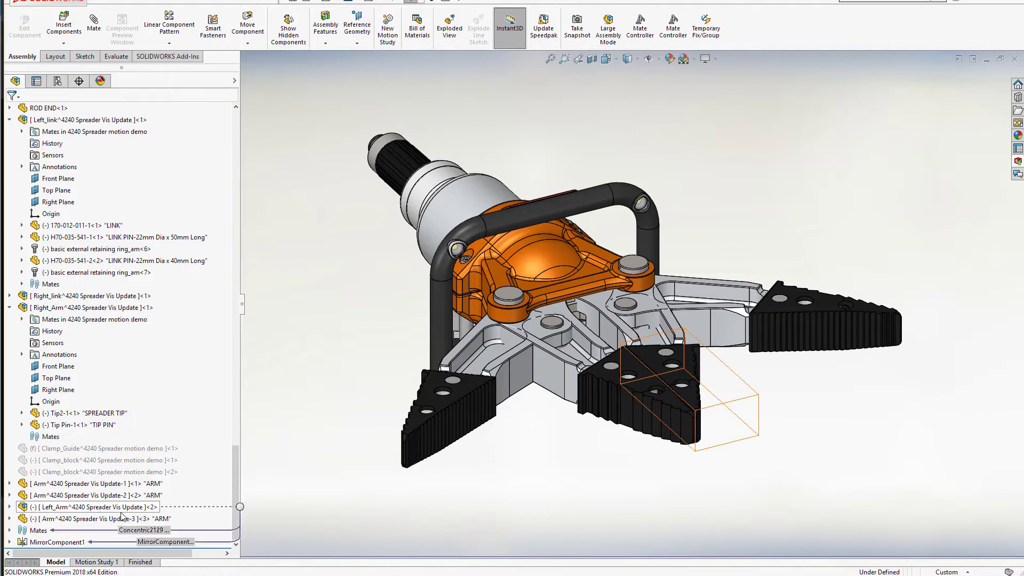
{"action": "middle_click_drag", "start_coordinate": [559, 321], "coordinate": [714, 315]}
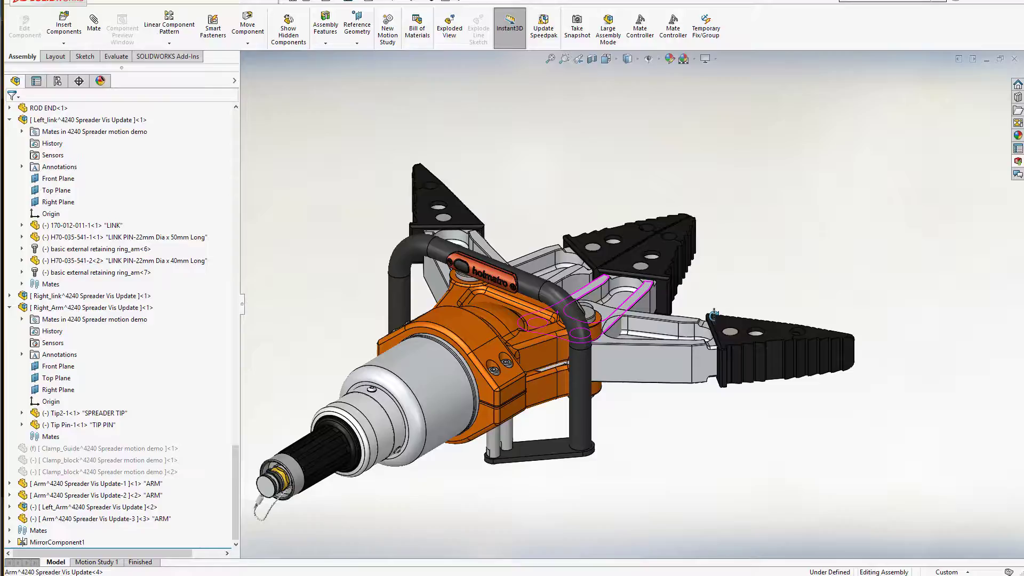
{"action": "left_click_drag", "start_coordinate": [416, 190], "coordinate": [647, 456]}
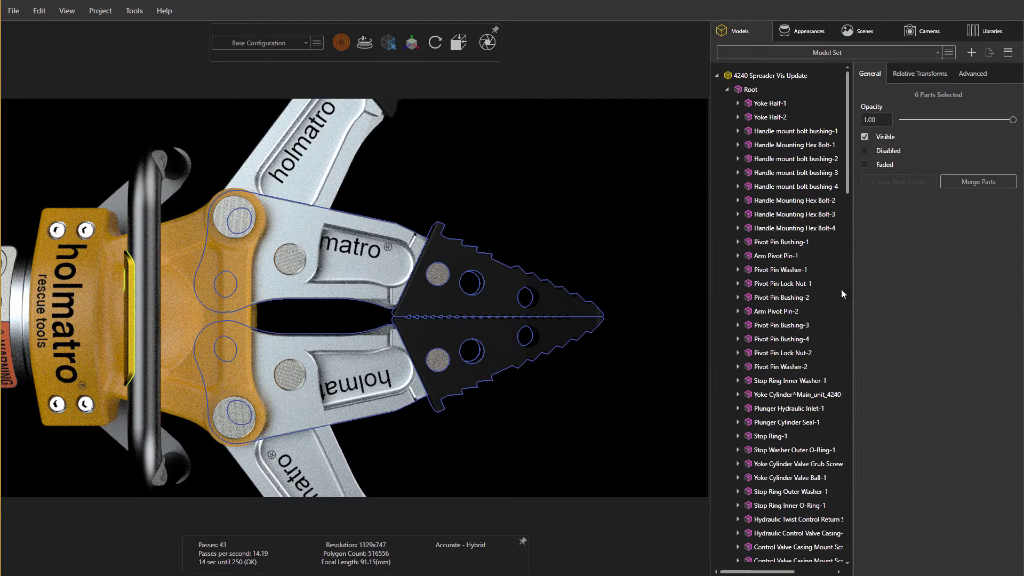
Set the six tip parts to 0.05 opacity, then toggle to Base Configuration and back to Closed.
{"action": "left_click_drag", "start_coordinate": [1013, 122], "coordinate": [908, 123]}
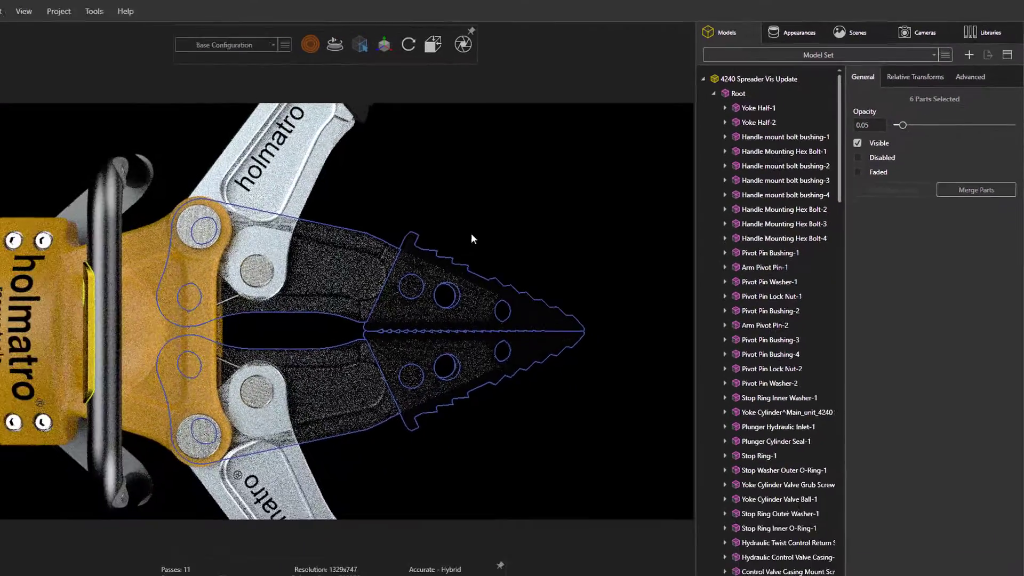
{"action": "left_click", "coordinate": [537, 206]}
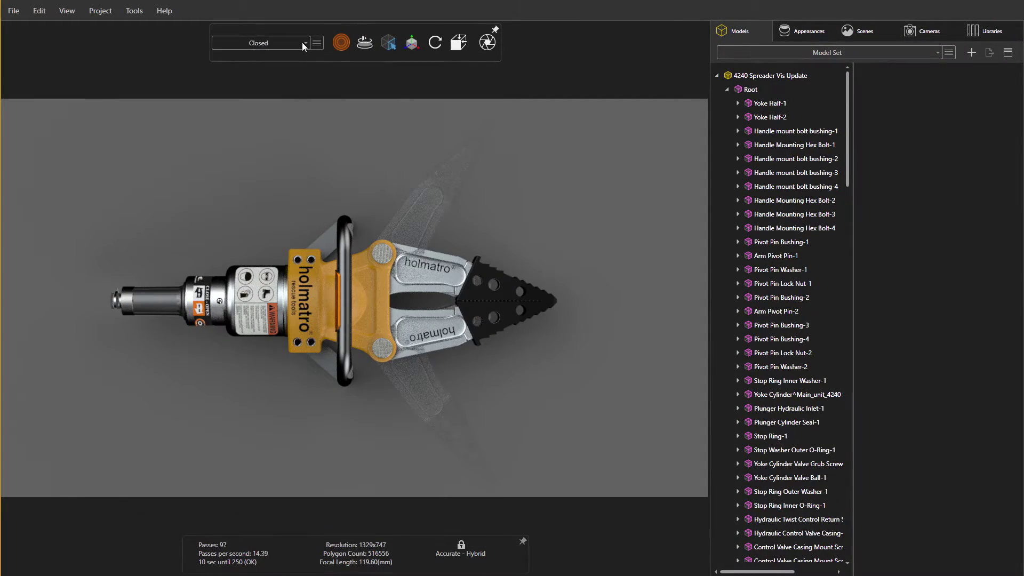
{"action": "left_click", "coordinate": [302, 42]}
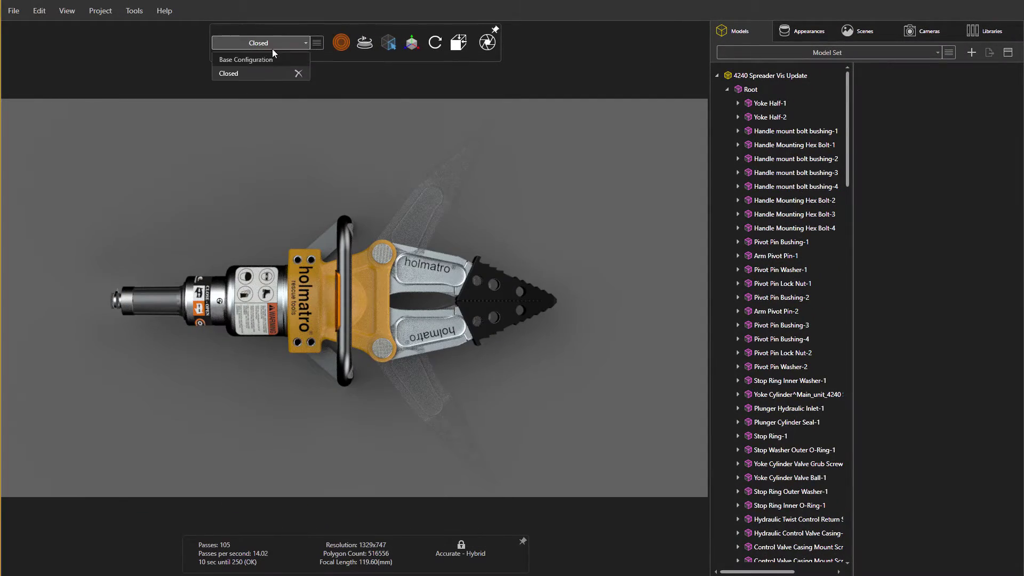
{"action": "left_click", "coordinate": [267, 58]}
{"action": "left_click", "coordinate": [270, 47]}
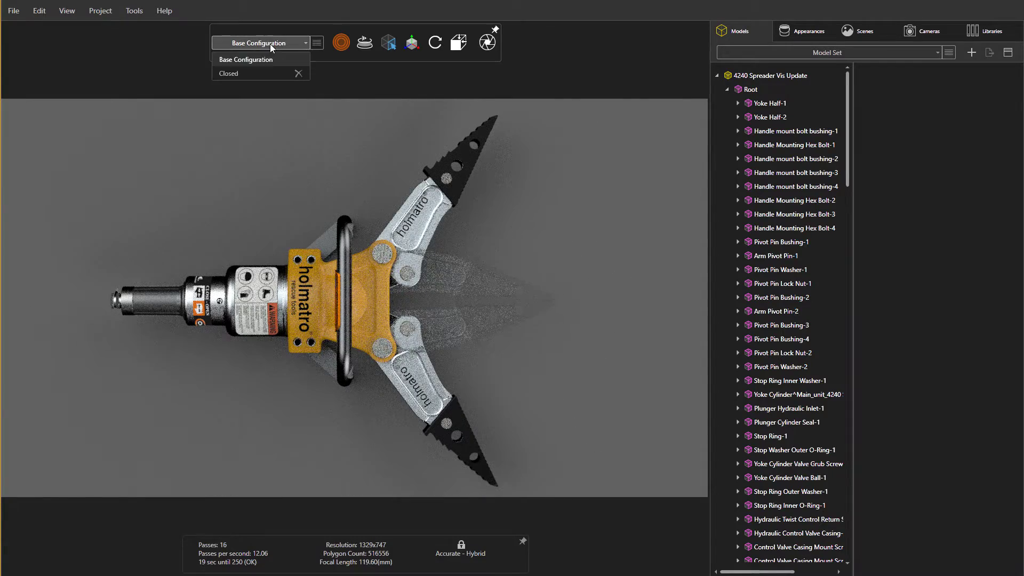
{"action": "left_click", "coordinate": [258, 75]}
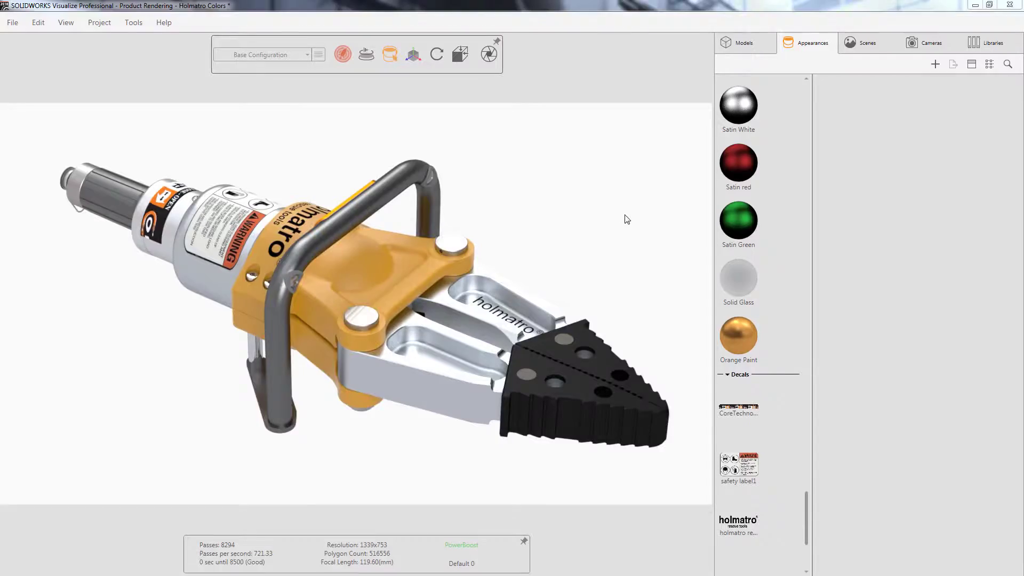
Orbit to a head-on view and apply Solid Glass to the orange housing.
{"action": "left_click_drag", "start_coordinate": [627, 219], "coordinate": [534, 203]}
{"action": "left_click_drag", "start_coordinate": [510, 334], "coordinate": [375, 293]}
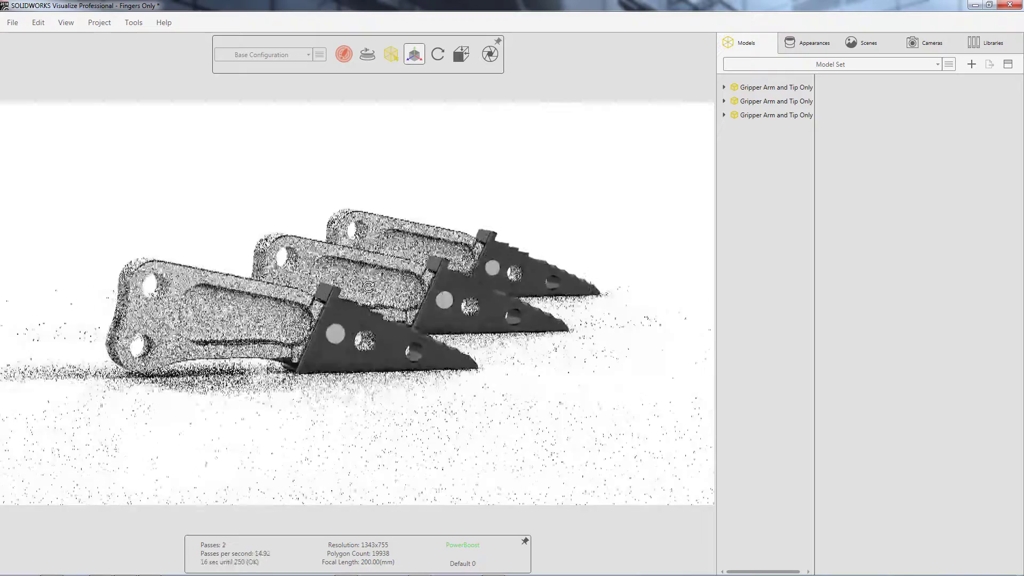
Apply Anodized Red to the middle finger and gold to the back finger.
{"action": "left_click", "coordinate": [806, 43]}
{"action": "left_click_drag", "start_coordinate": [789, 286], "coordinate": [421, 299]}
{"action": "left_click_drag", "start_coordinate": [741, 344], "coordinate": [471, 257]}
{"action": "left_click", "coordinate": [746, 422]}
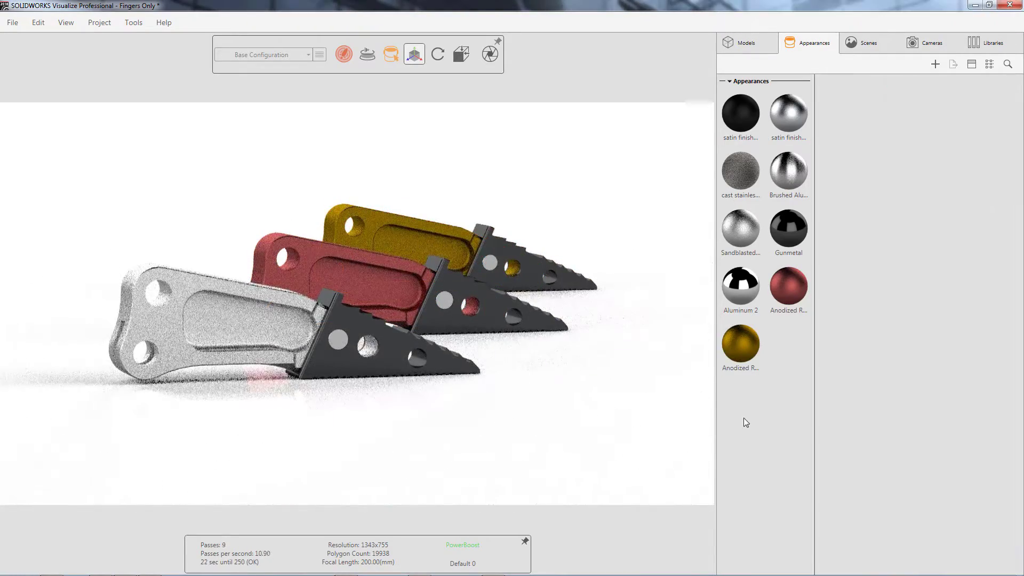
Enable depth of field and pick focus points on the front, middle and yellow fingers across cameras.
{"action": "left_click", "coordinate": [925, 46]}
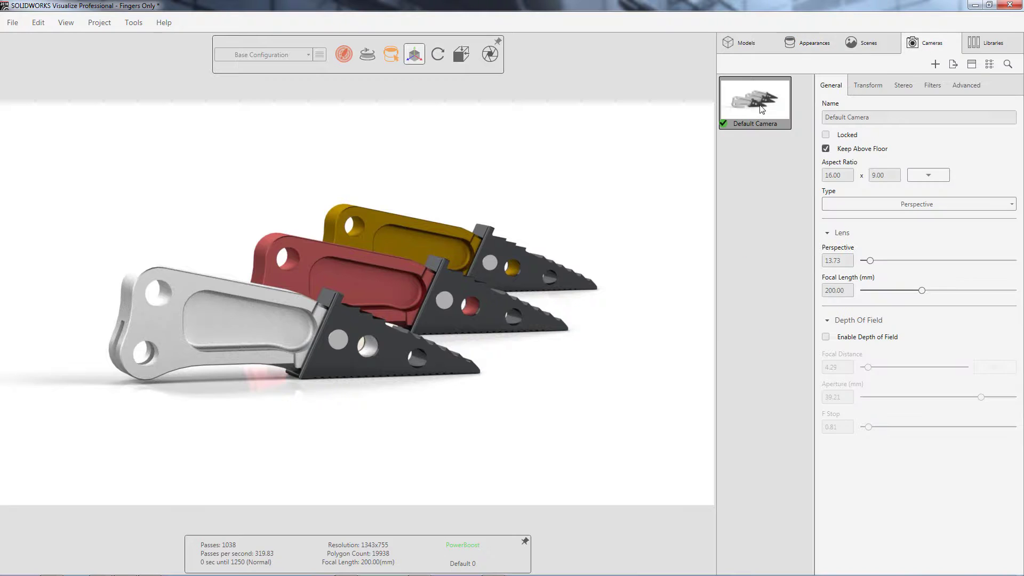
{"action": "left_click", "coordinate": [826, 337]}
{"action": "left_click", "coordinate": [996, 367]}
{"action": "left_click", "coordinate": [368, 347]}
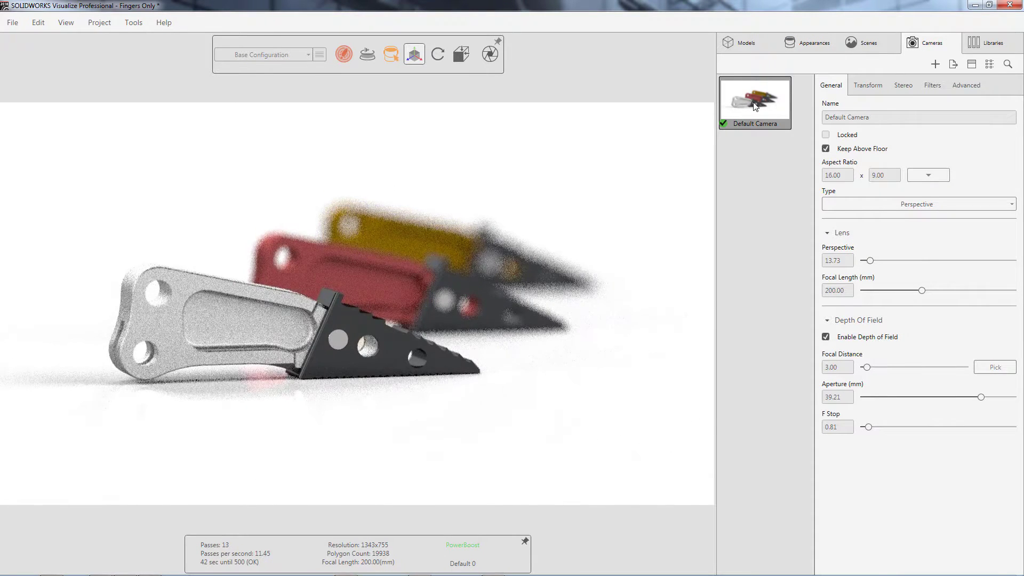
{"action": "left_click", "coordinate": [536, 323]}
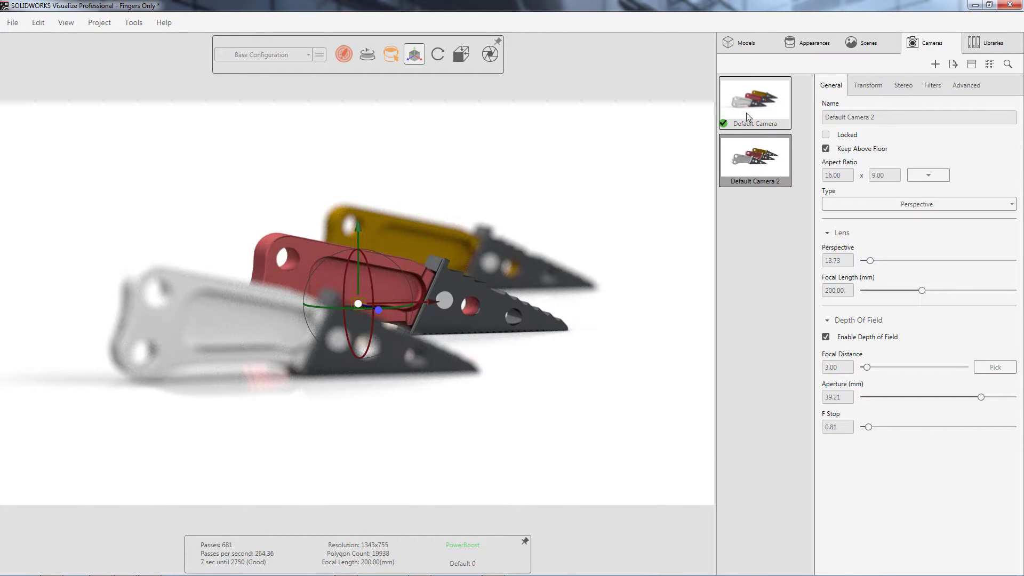
{"action": "left_click", "coordinate": [755, 157]}
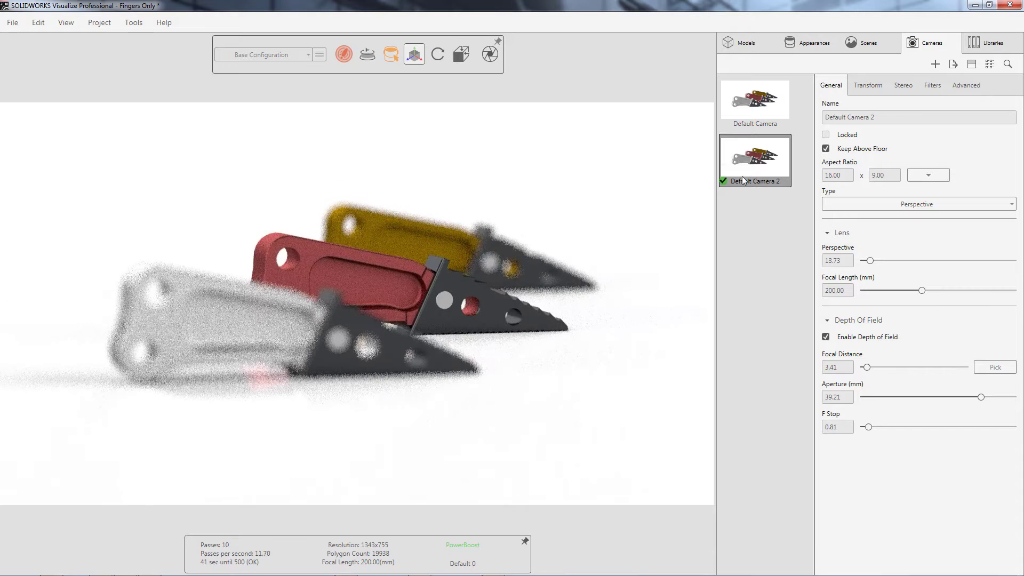
{"action": "left_click", "coordinate": [422, 244]}
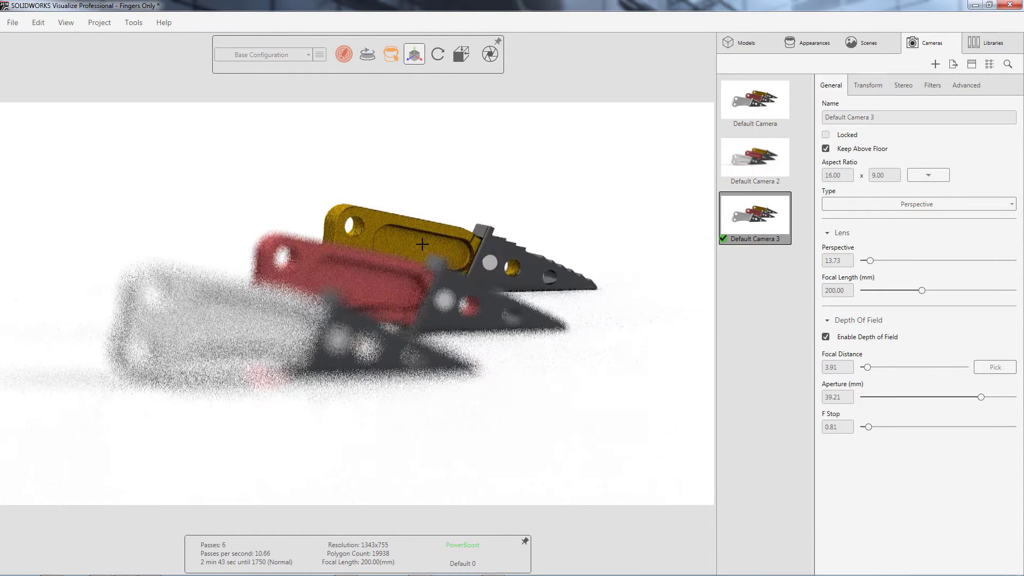
{"action": "left_click", "coordinate": [762, 309]}
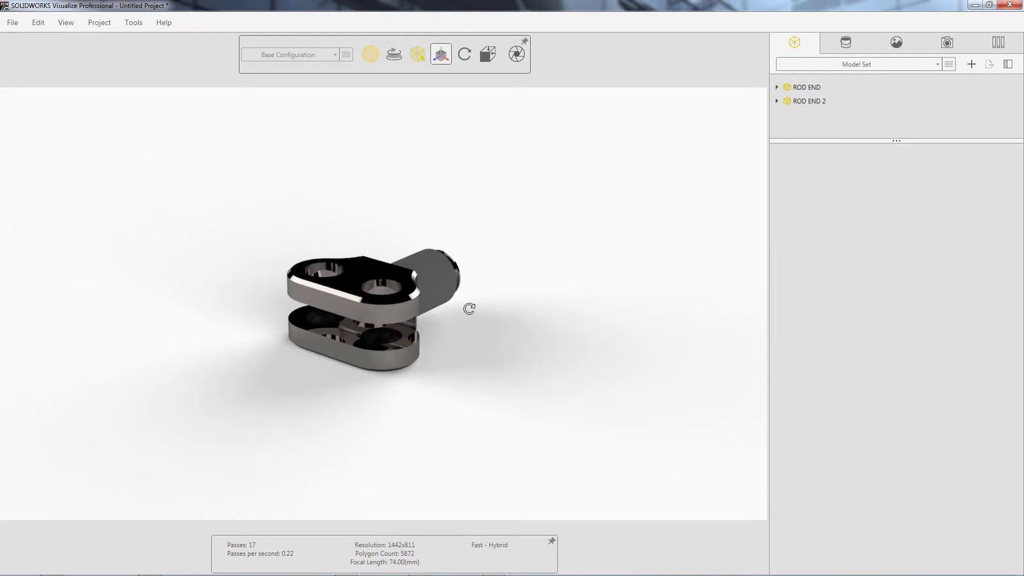
Drag ROD END 2 back clear of the first rod end and rotate it upright.
{"action": "left_click", "coordinate": [385, 299]}
{"action": "left_click_drag", "start_coordinate": [416, 347], "coordinate": [511, 397]}
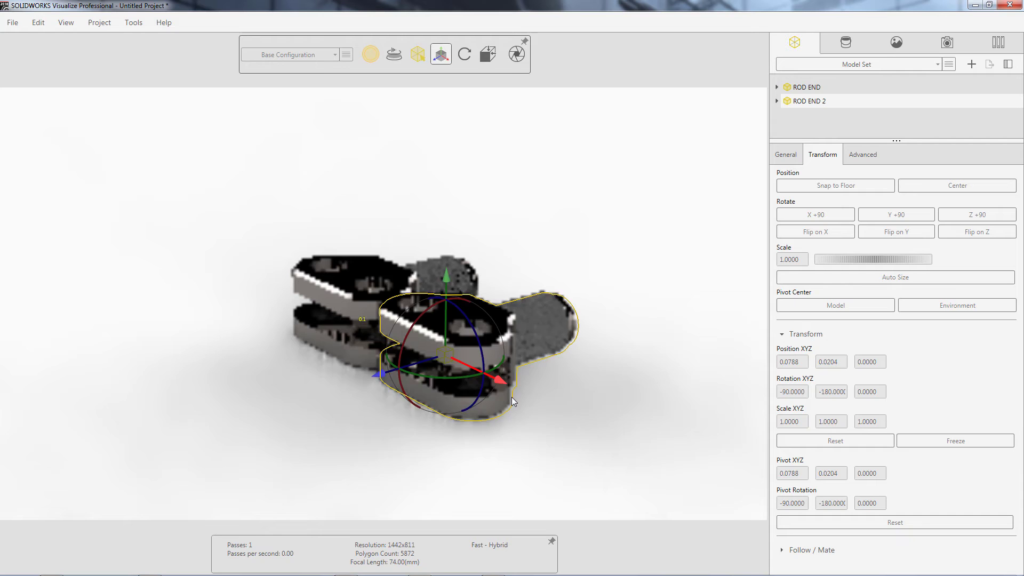
{"action": "left_click_drag", "start_coordinate": [433, 395], "coordinate": [539, 374]}
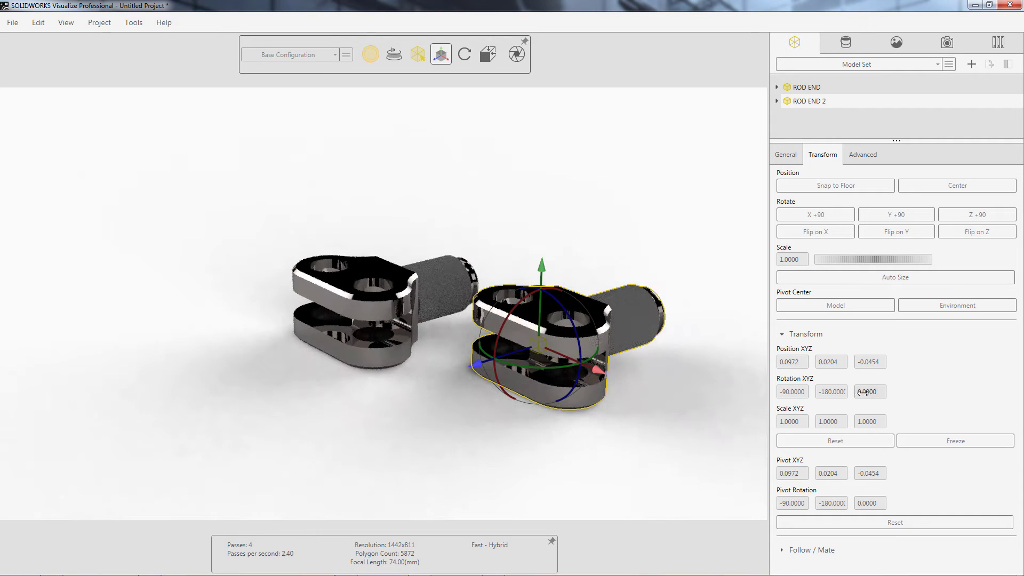
{"action": "left_click", "coordinate": [815, 215]}
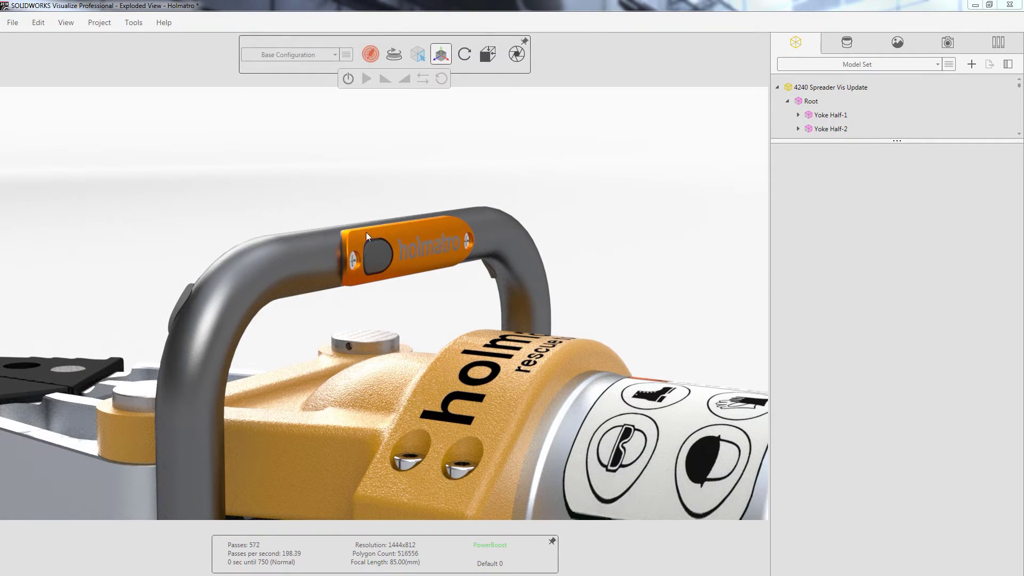
Drag the orange handle plate off the handle and switch to a different render mode.
{"action": "left_click", "coordinate": [359, 265]}
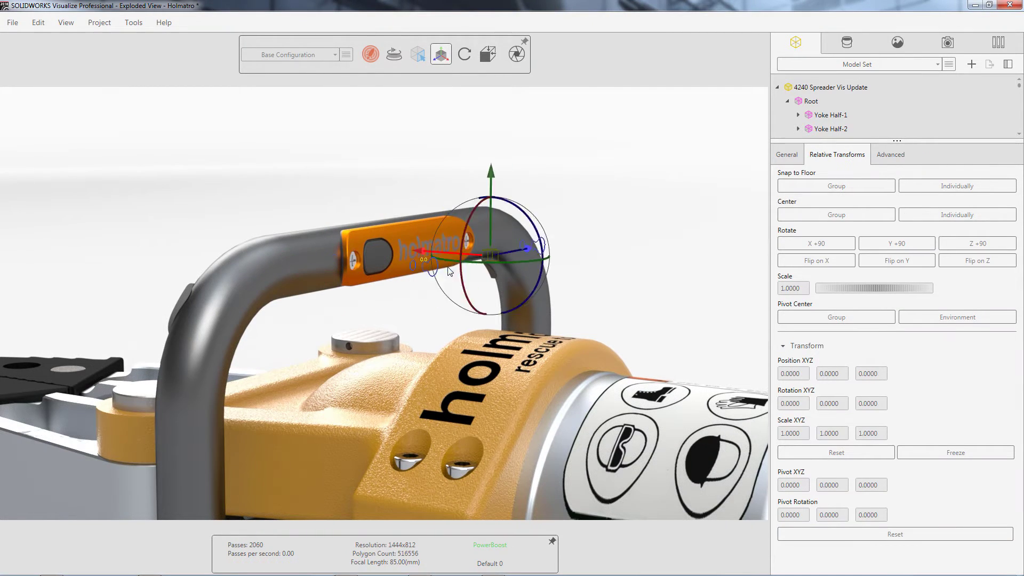
{"action": "left_click_drag", "start_coordinate": [709, 318], "coordinate": [605, 316]}
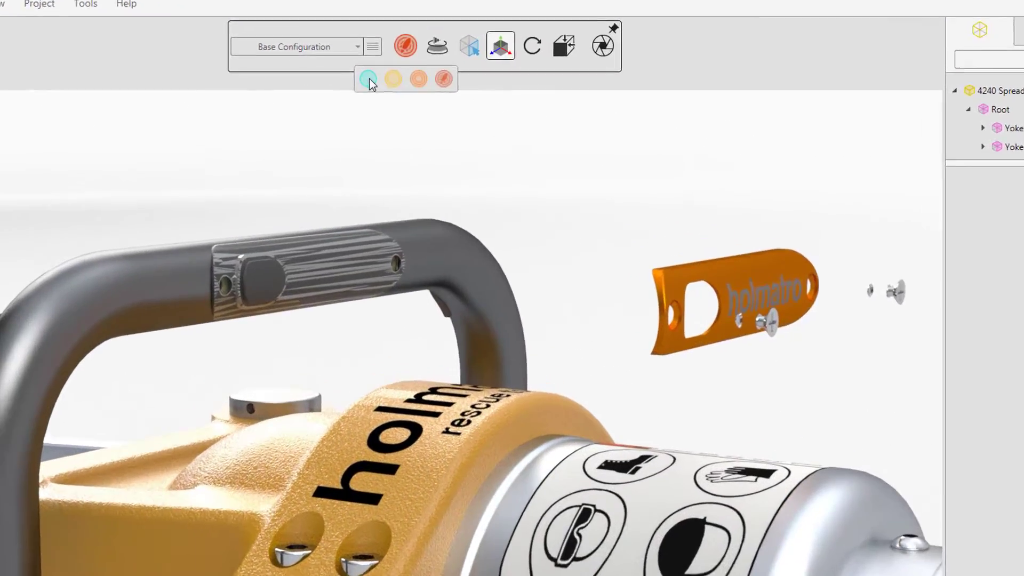
{"action": "left_click", "coordinate": [343, 79]}
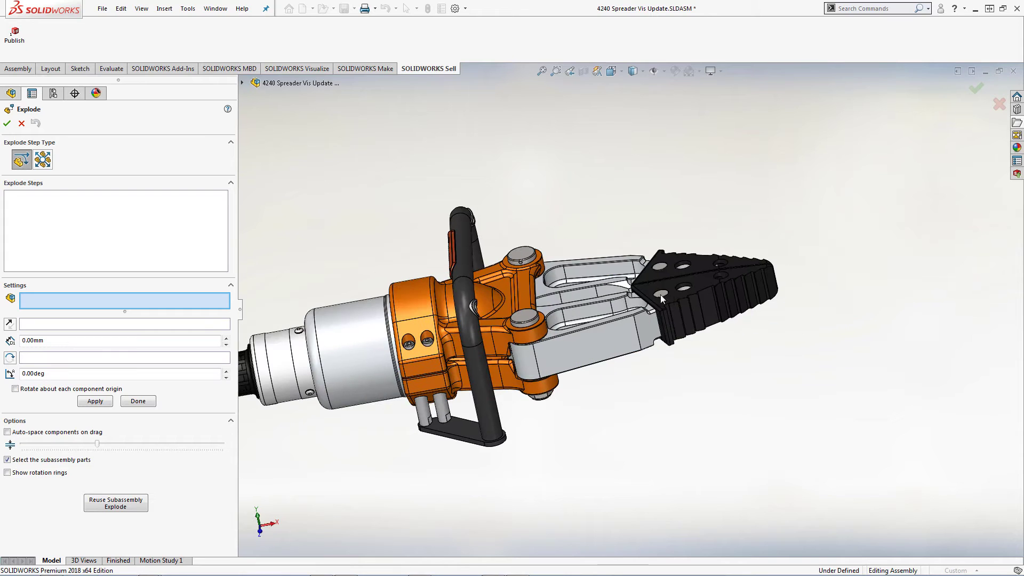
Explode the tip pin upward, the tip and its pins far right, and the pins above.
{"action": "left_click_drag", "start_coordinate": [663, 269], "coordinate": [619, 176]}
{"action": "left_click", "coordinate": [694, 299]}
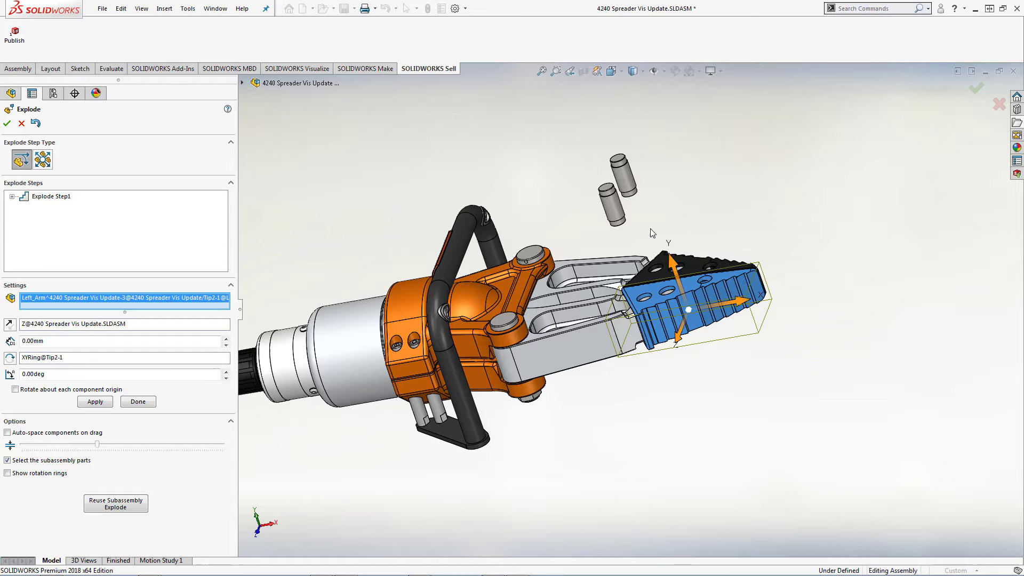
{"action": "left_click", "coordinate": [640, 190], "text": "ctrl"}
{"action": "left_click_drag", "start_coordinate": [758, 268], "coordinate": [936, 142]}
{"action": "left_click", "coordinate": [520, 251]}
{"action": "left_click_drag", "start_coordinate": [512, 229], "coordinate": [496, 134]}
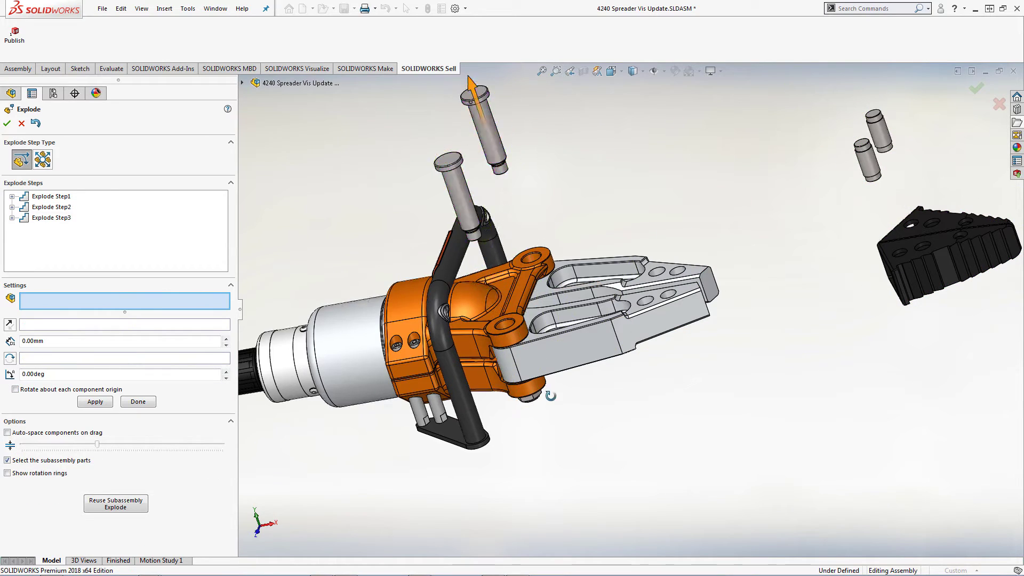
Move both arms outward and pull the grip parts left with auto-spacing on.
{"action": "left_click", "coordinate": [587, 320]}
{"action": "left_click", "coordinate": [640, 290], "text": "ctrl"}
{"action": "left_click_drag", "start_coordinate": [641, 291], "coordinate": [758, 288]}
{"action": "scroll", "coordinate": [549, 343], "scroll_direction": "up", "scroll_amount": 3}
{"action": "left_click", "coordinate": [359, 343]}
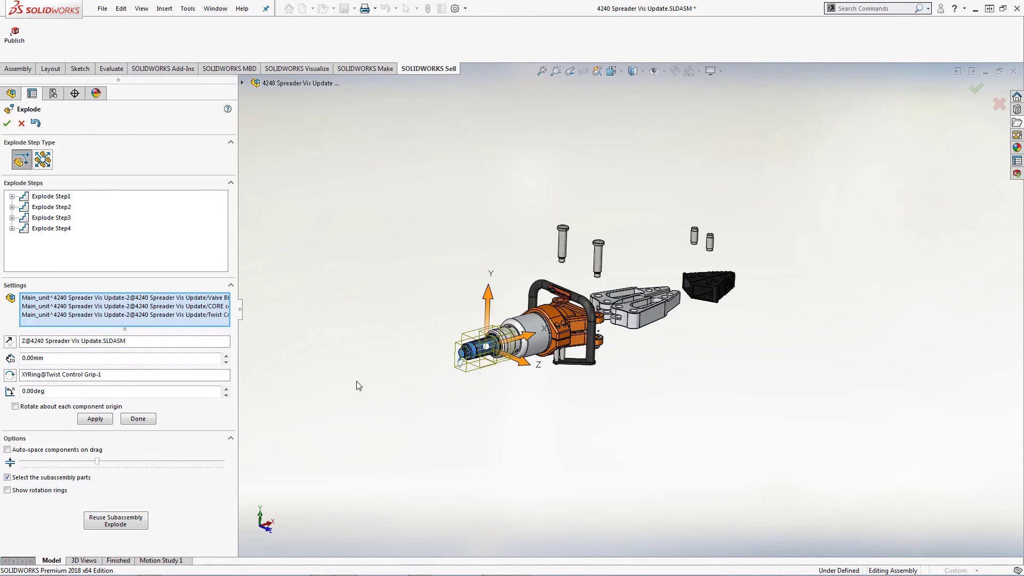
{"action": "left_click", "coordinate": [7, 450]}
{"action": "left_click_drag", "start_coordinate": [507, 333], "coordinate": [427, 352]}
Finish the explode, re-import the exploded model in Visualize, and orbit slightly.
{"action": "left_click", "coordinate": [7, 124]}
{"action": "left_click", "coordinate": [418, 568]}
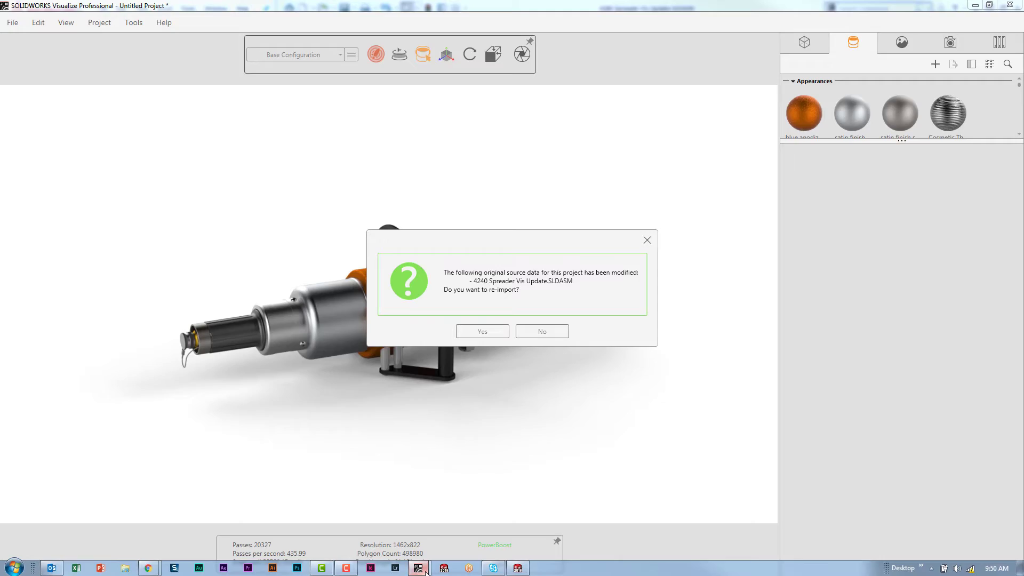
{"action": "left_click", "coordinate": [482, 332]}
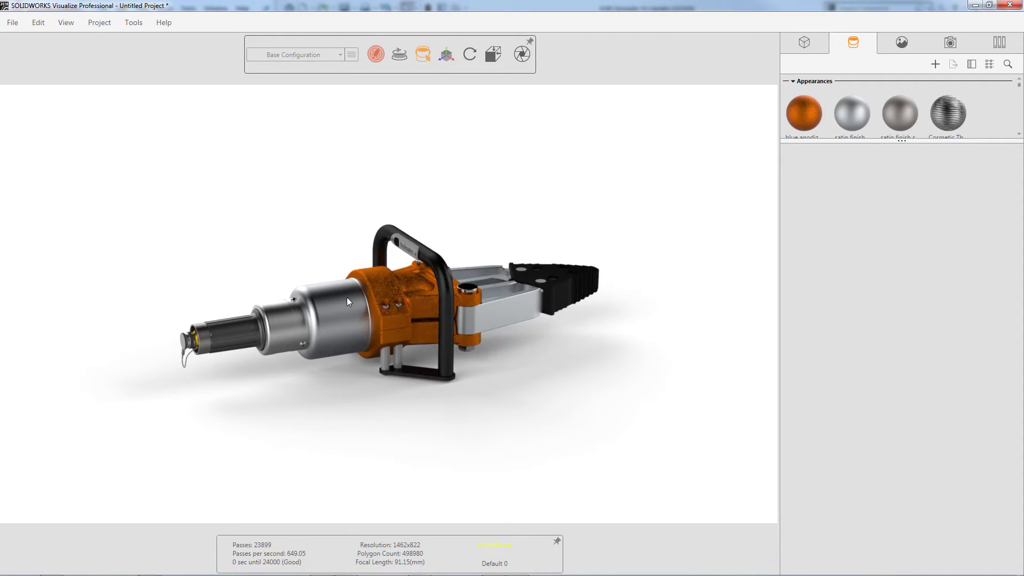
{"action": "left_click_drag", "start_coordinate": [346, 297], "coordinate": [446, 277]}
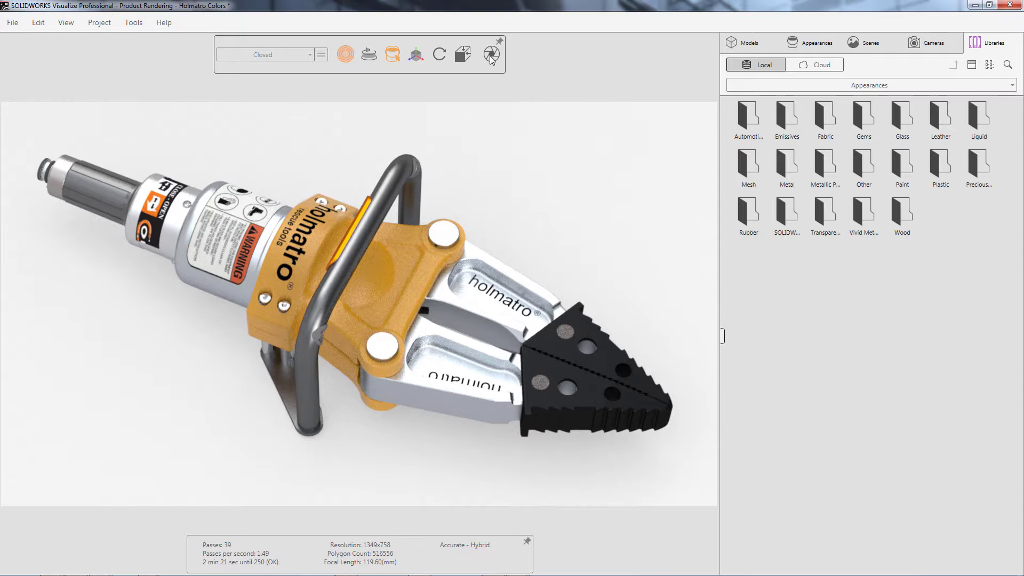
Render all cameras to PNG with Ambient Occlusion and Global Illumination passes.
{"action": "left_click", "coordinate": [491, 55]}
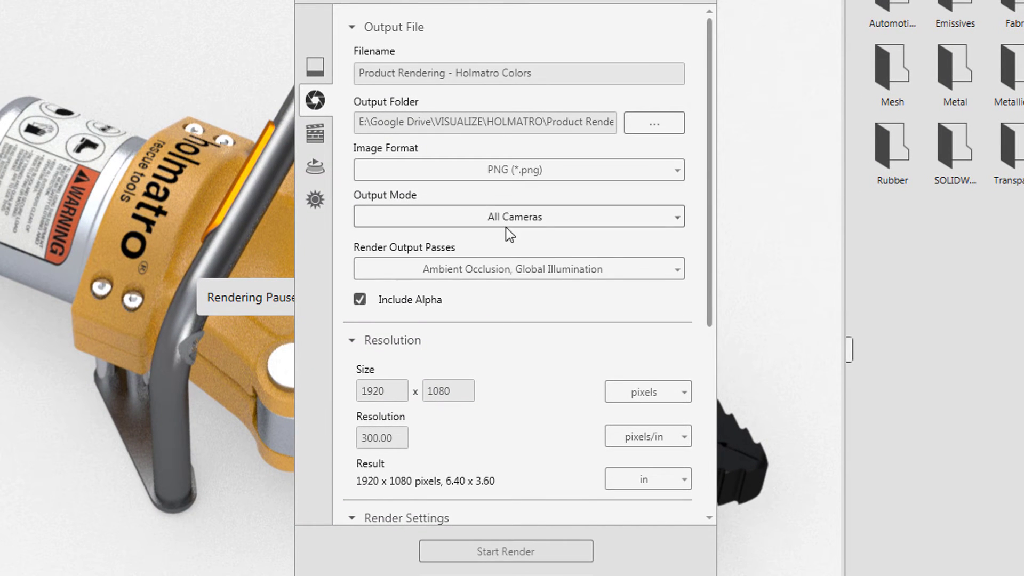
{"action": "left_click", "coordinate": [508, 266]}
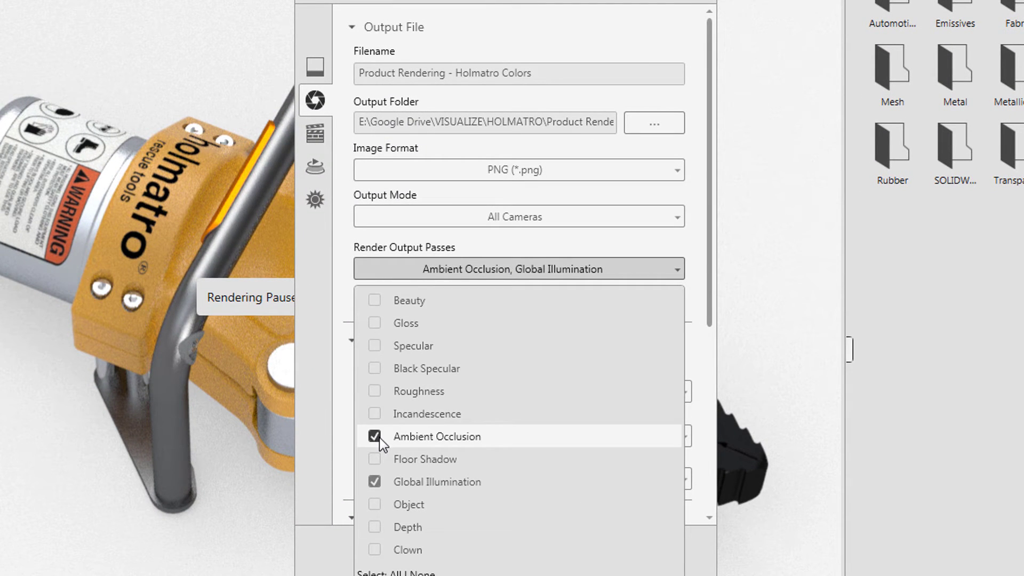
{"action": "left_click", "coordinate": [342, 545]}
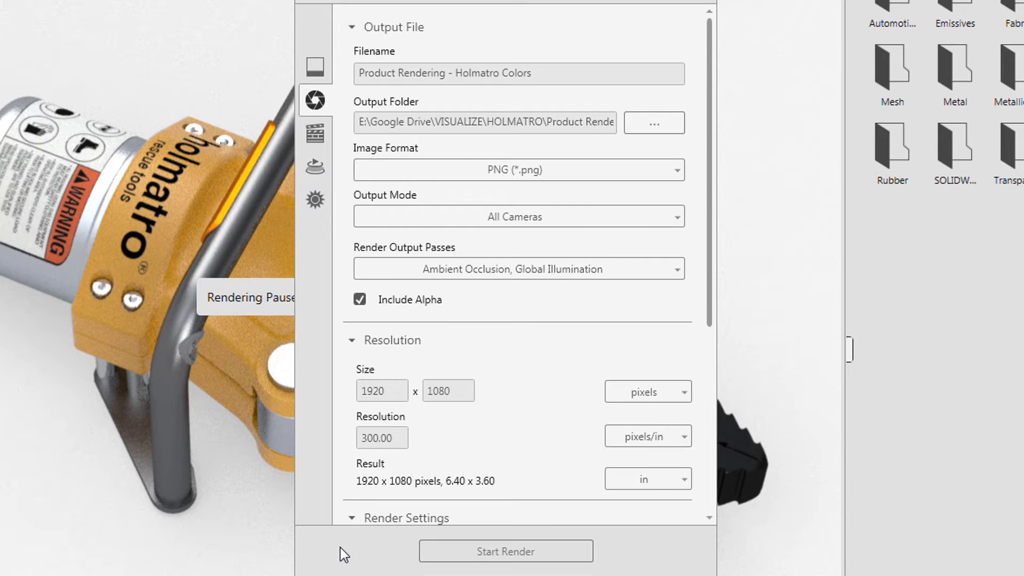
{"action": "left_click", "coordinate": [491, 550]}
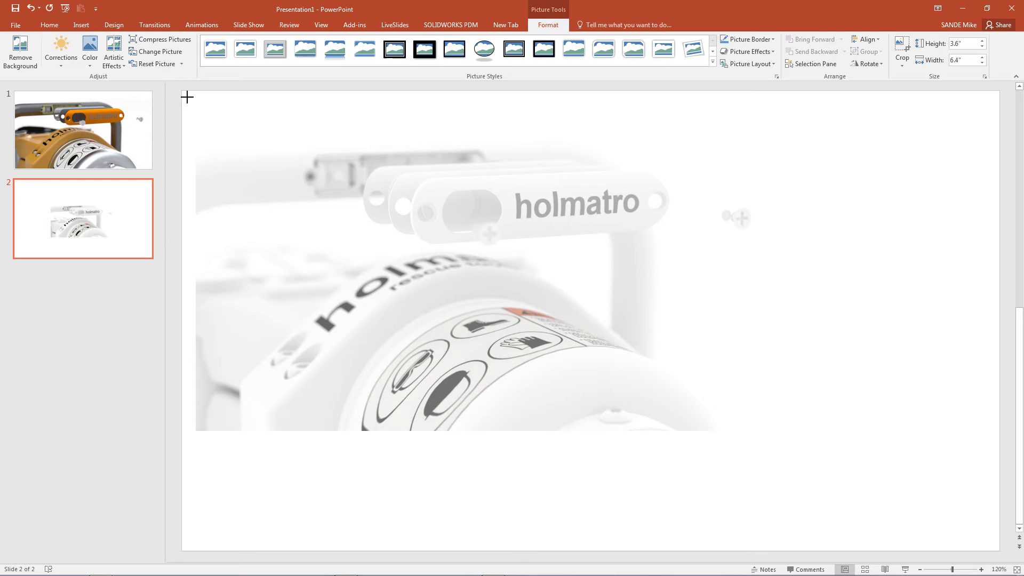
Stretch the ghosted render over slide 2, then insert Exploded View - Holmatro.png at full-slide size.
{"action": "left_click_drag", "start_coordinate": [181, 96], "coordinate": [182, 93]}
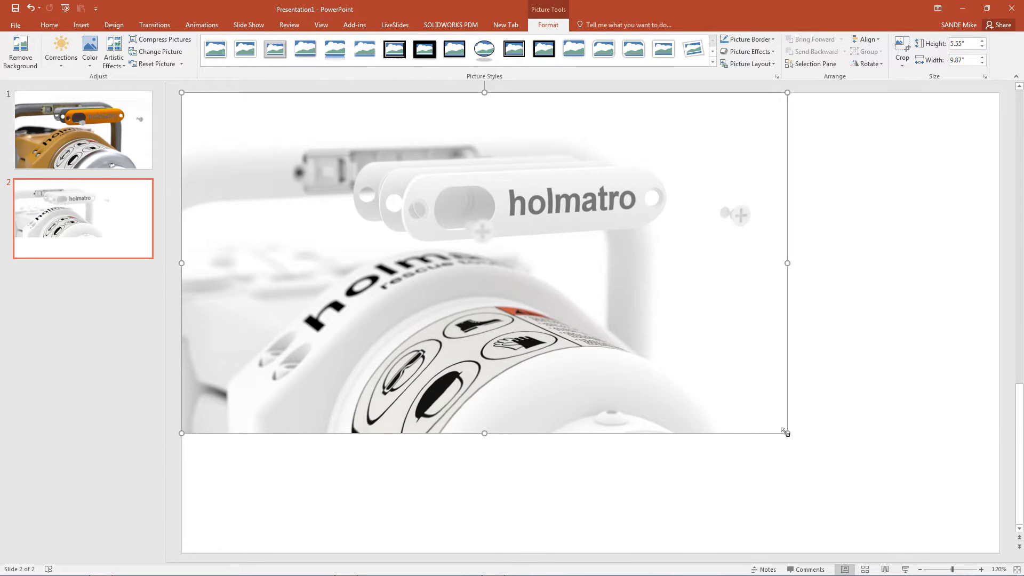
{"action": "left_click_drag", "start_coordinate": [785, 432], "coordinate": [944, 549]}
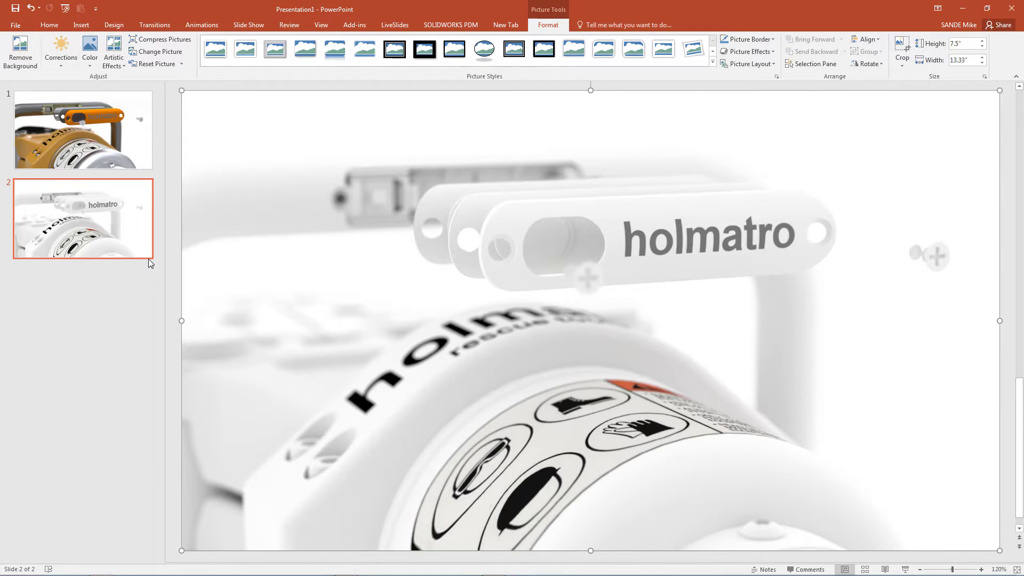
{"action": "left_click", "coordinate": [81, 25]}
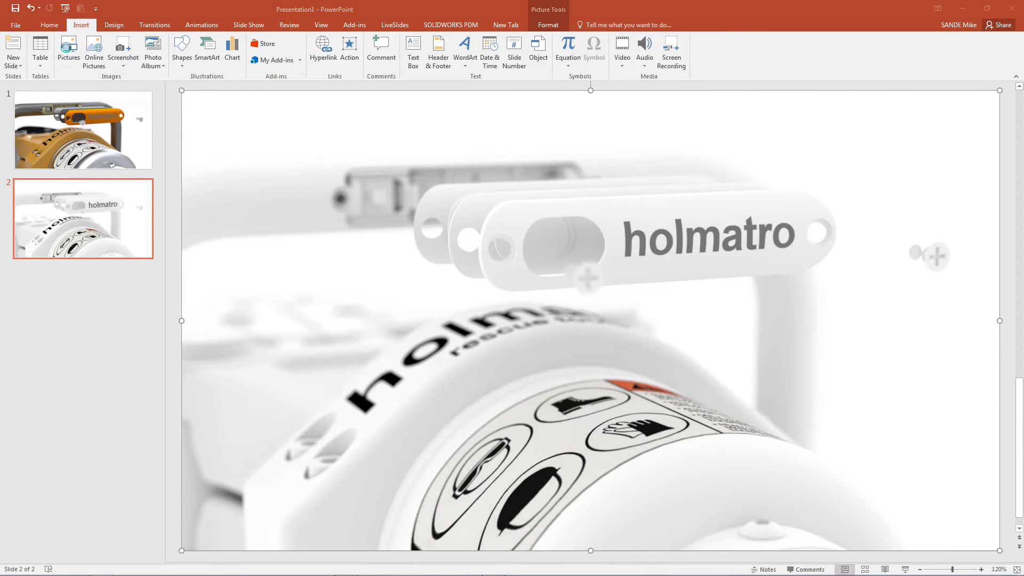
{"action": "left_click", "coordinate": [66, 47]}
{"action": "left_click", "coordinate": [352, 26]}
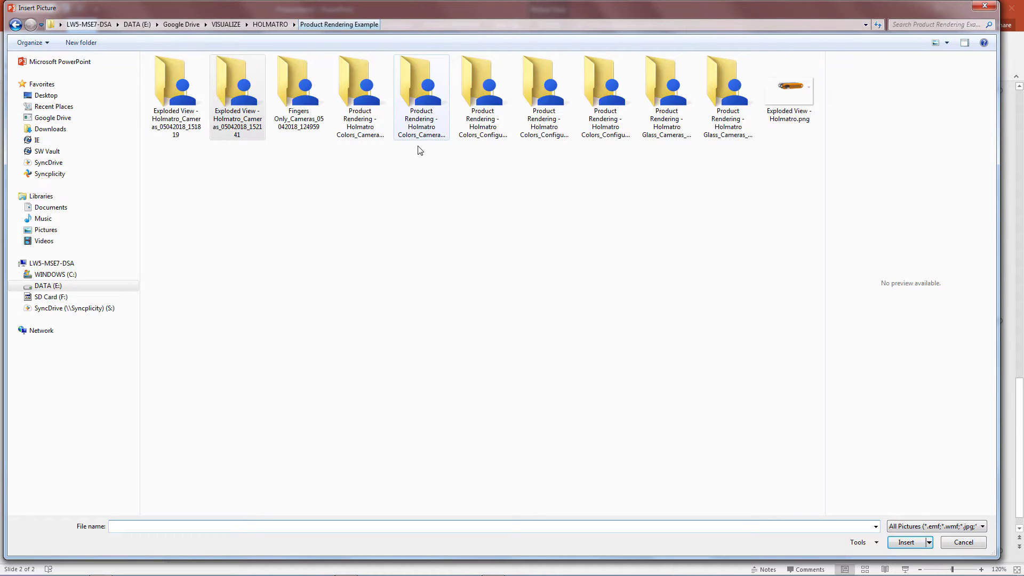
{"action": "double_click", "coordinate": [800, 100]}
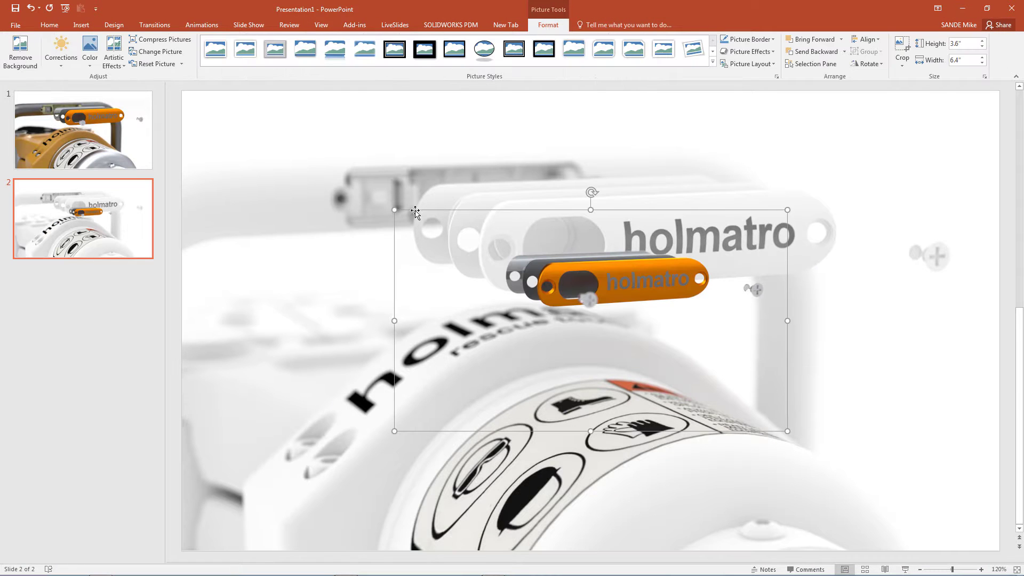
{"action": "left_click_drag", "start_coordinate": [274, 131], "coordinate": [182, 93]}
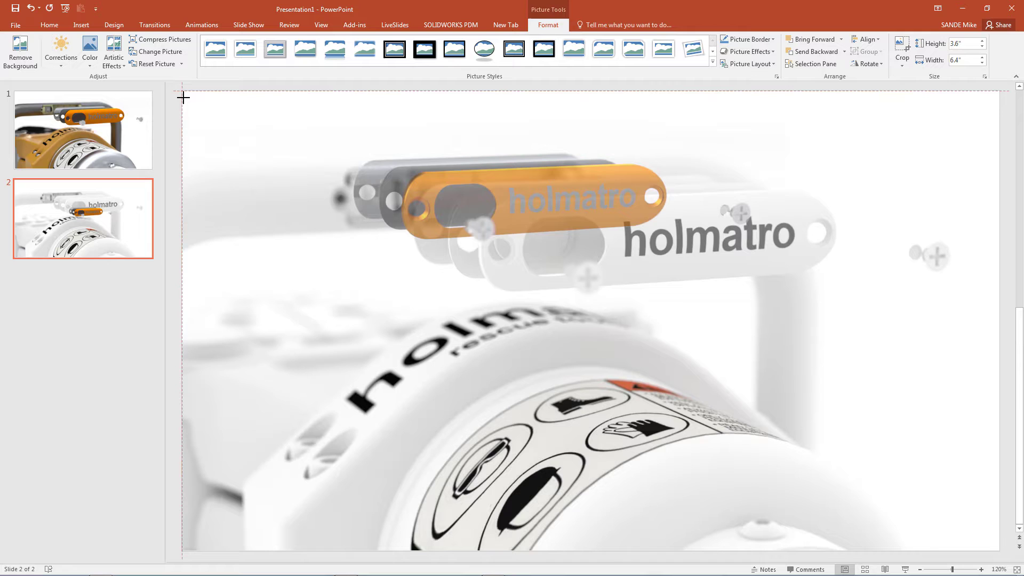
{"action": "left_click_drag", "start_coordinate": [789, 434], "coordinate": [973, 551]}
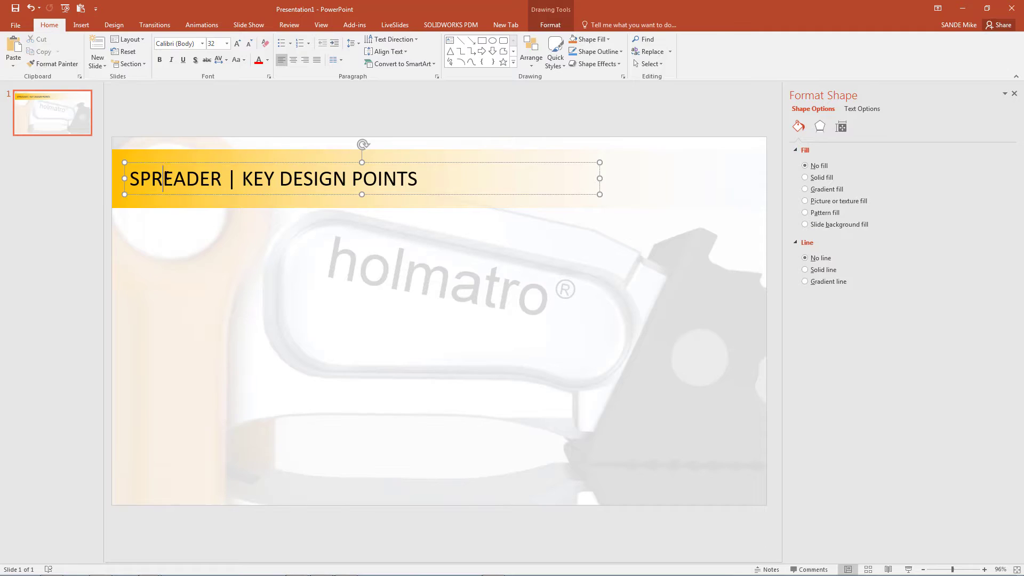
Enlarge the SPREADER | KEY DESIGN POINTS title to 36 pt and make it bold.
{"action": "left_click", "coordinate": [230, 145]}
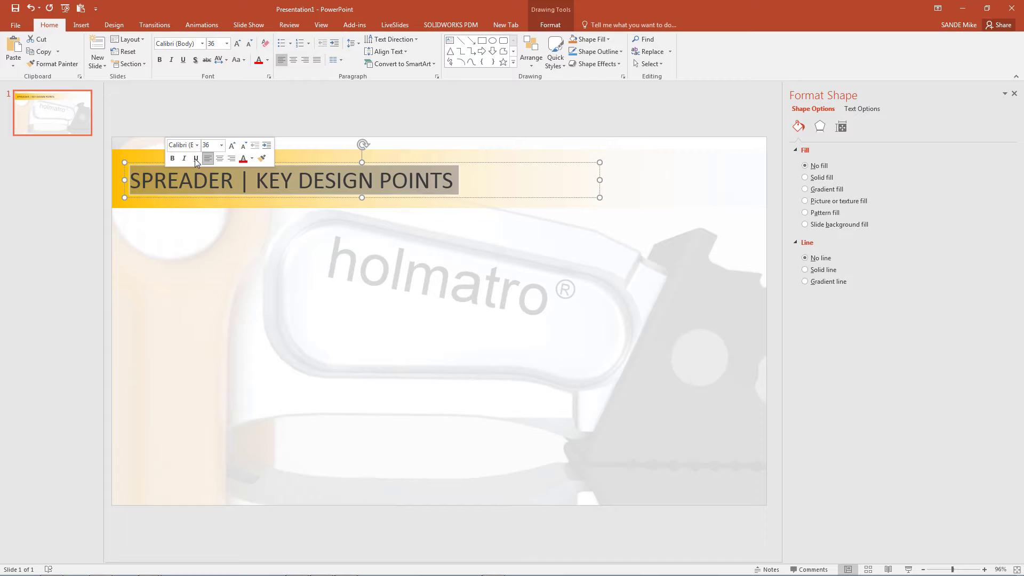
{"action": "left_click", "coordinate": [153, 163]}
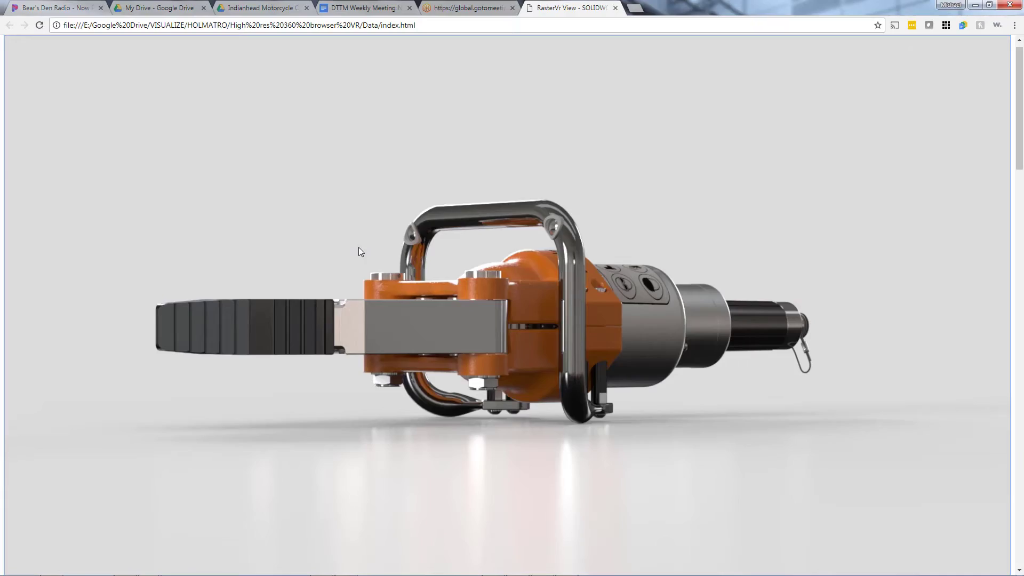
Rotate the RasterVR spreader so the jaws face the viewer head-on.
{"action": "left_click_drag", "start_coordinate": [359, 248], "coordinate": [967, 524]}
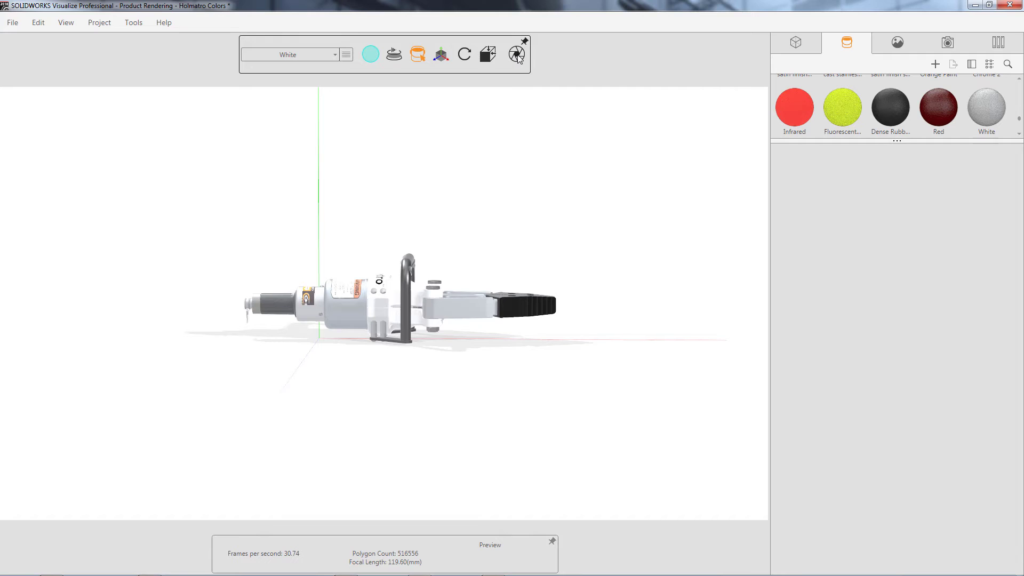
Set the output mode to Interactive Image with 1 orbit and 12 images per orbit.
{"action": "left_click", "coordinate": [516, 54]}
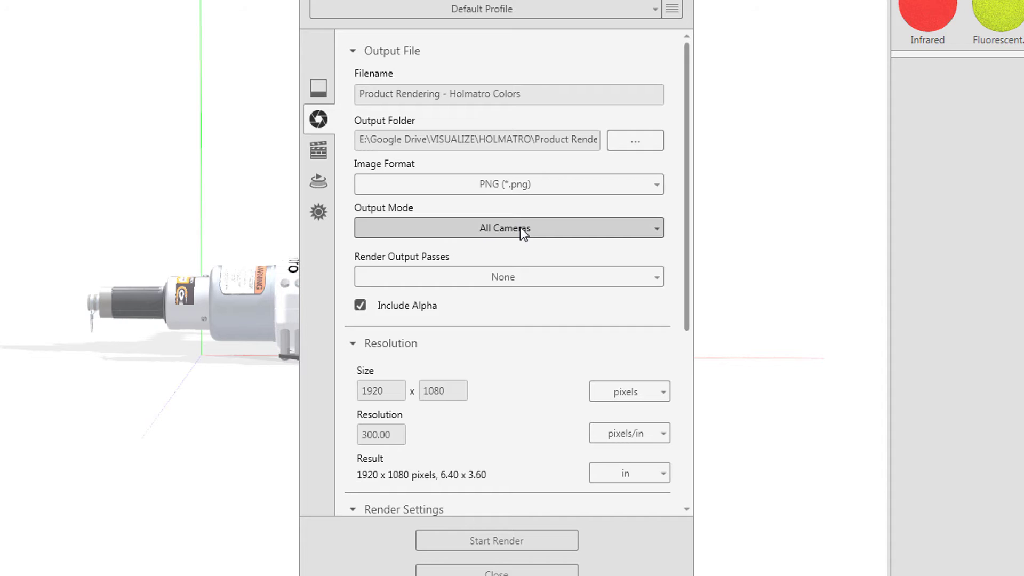
{"action": "left_click", "coordinate": [528, 254]}
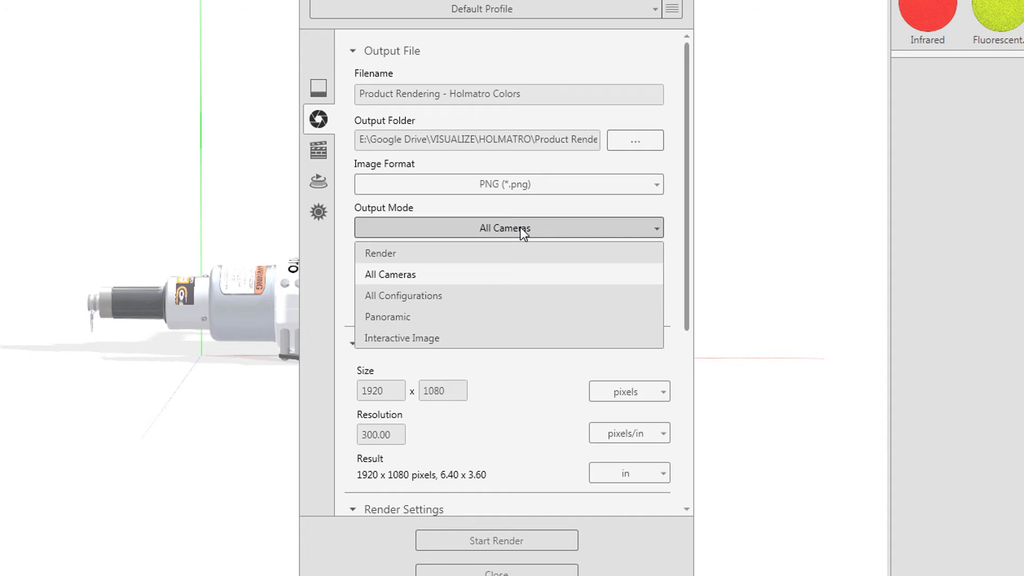
{"action": "left_click", "coordinate": [470, 336]}
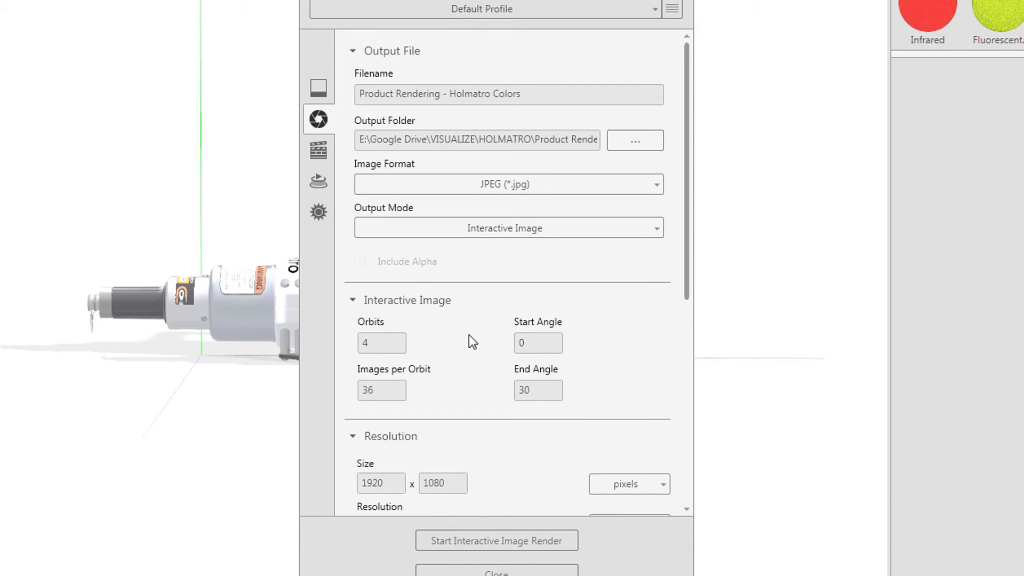
{"action": "left_click", "coordinate": [388, 344]}
{"action": "type", "text": "1"}
{"action": "left_click", "coordinate": [389, 393]}
{"action": "type", "text": "12"}
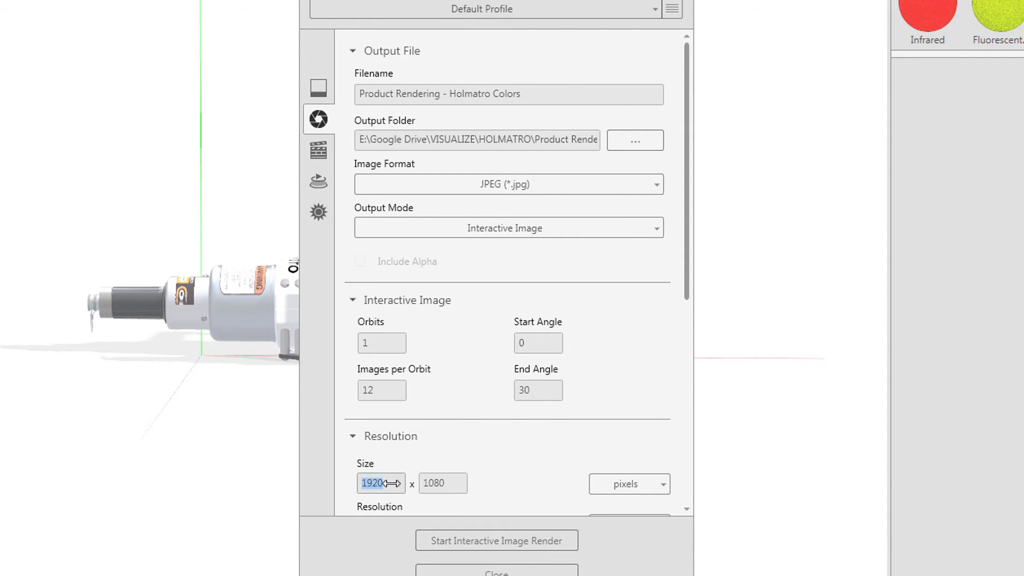
Orbit the view and center the entire spreader model in the viewport.
{"action": "scroll", "coordinate": [430, 476], "scroll_direction": "down", "scroll_amount": 2}
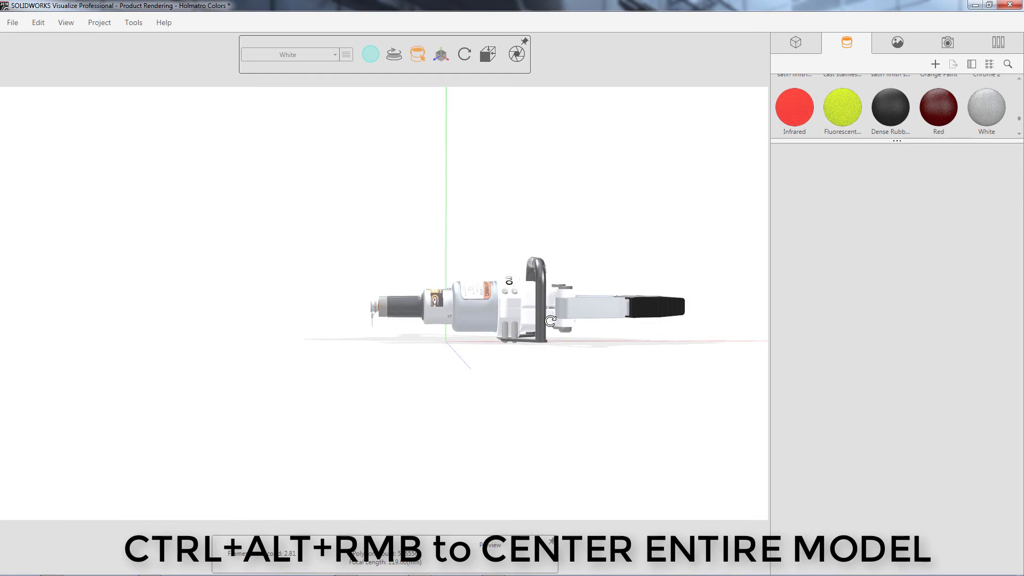
{"action": "left_click_drag", "start_coordinate": [630, 320], "coordinate": [450, 331]}
{"action": "right_click", "coordinate": [498, 310], "text": "ctrl+alt"}
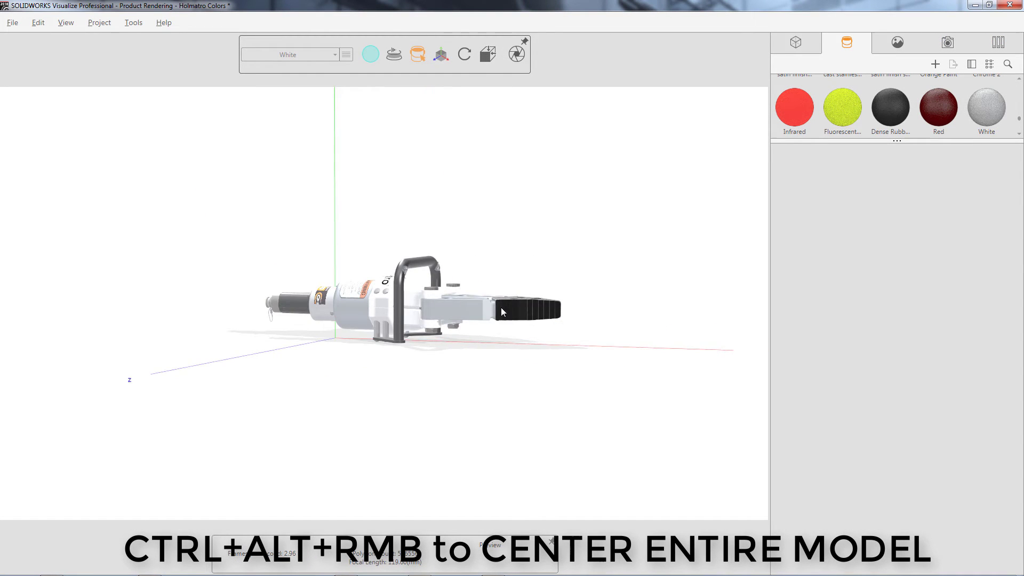
{"action": "left_click_drag", "start_coordinate": [501, 307], "coordinate": [506, 312]}
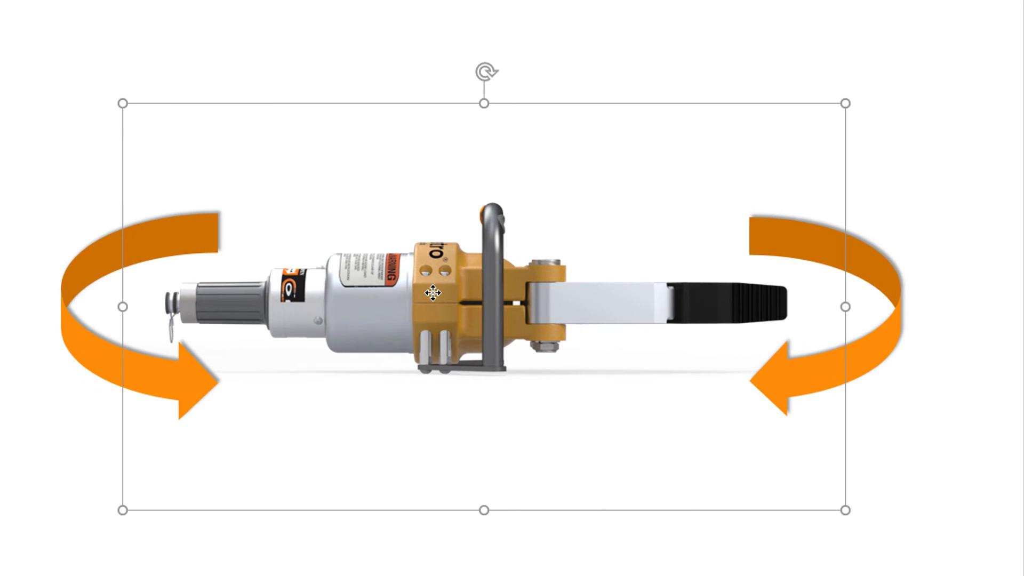
Link the spreader picture on slide 11 to Open.html in the High res 360 browser VR folder.
{"action": "right_click", "coordinate": [433, 292]}
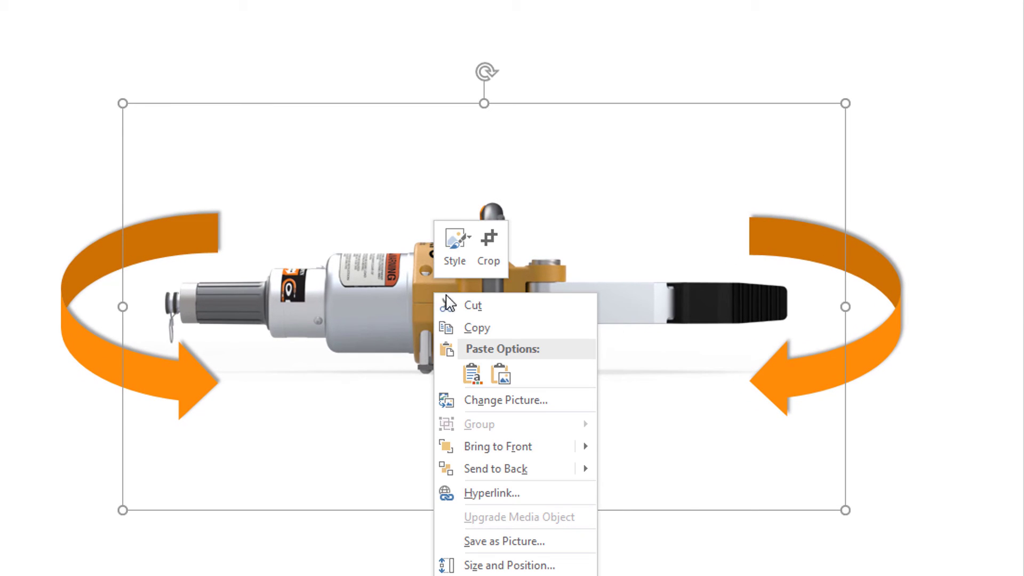
{"action": "left_click", "coordinate": [498, 494]}
{"action": "double_click", "coordinate": [542, 245]}
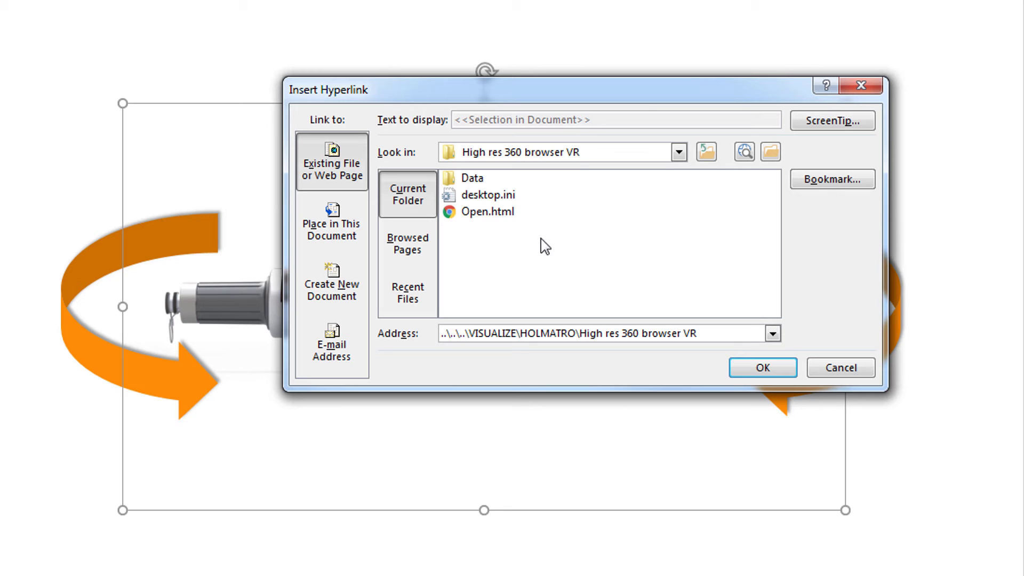
{"action": "left_click", "coordinate": [754, 369]}
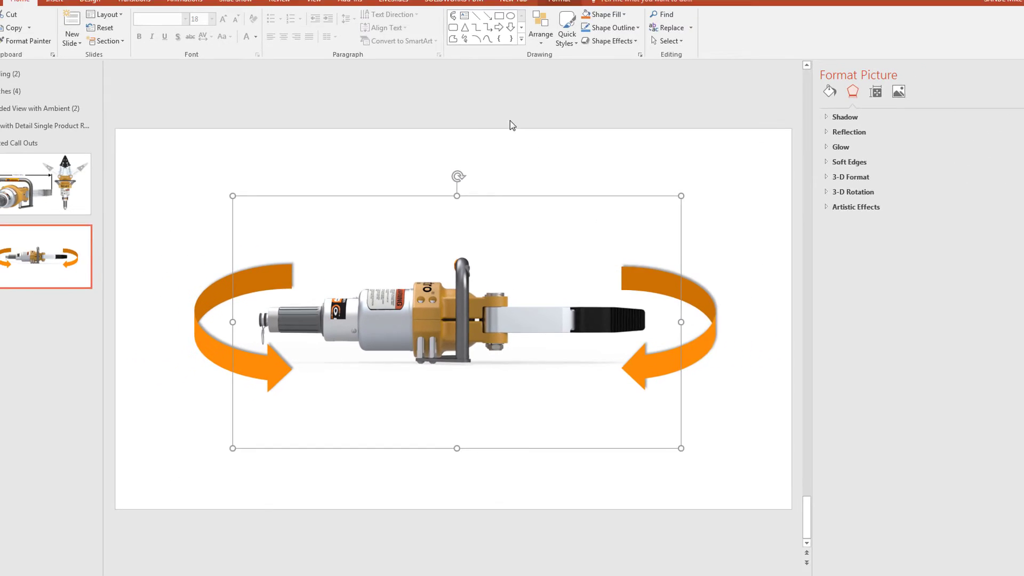
{"action": "left_click", "coordinate": [495, 117]}
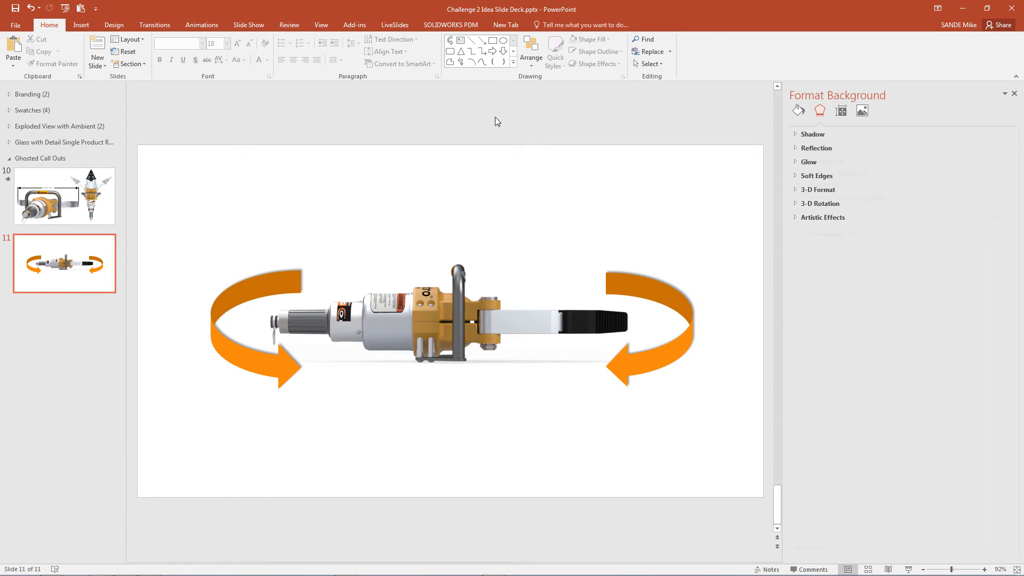